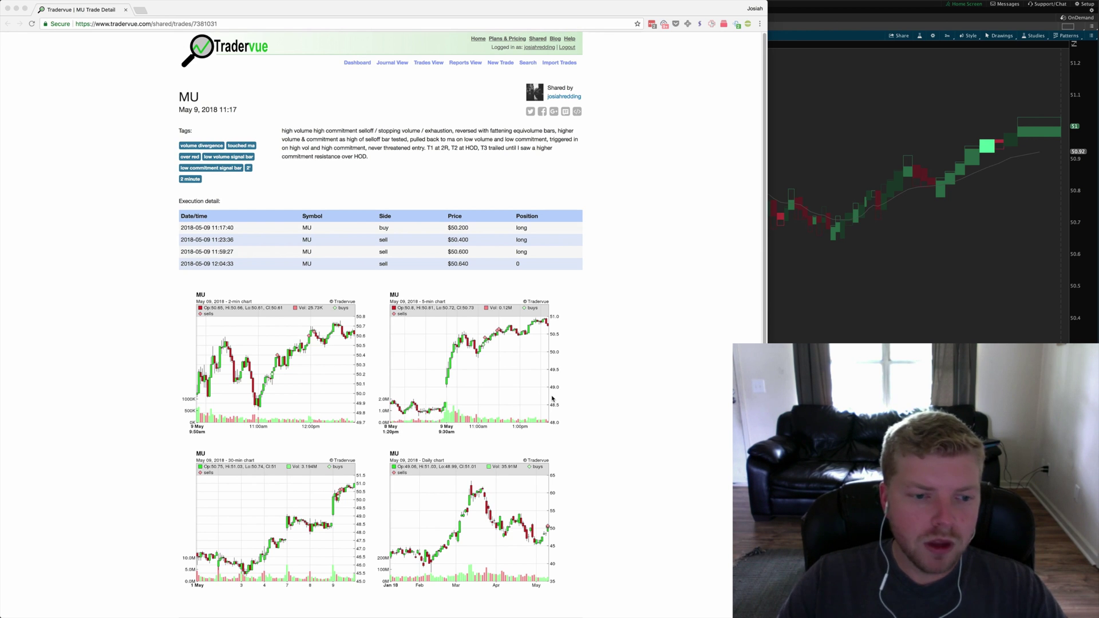
# Glance at the thinkorswim chart, then scroll the Tradervue MU trade page down to its four charts
pyautogui.press('super+Tab')
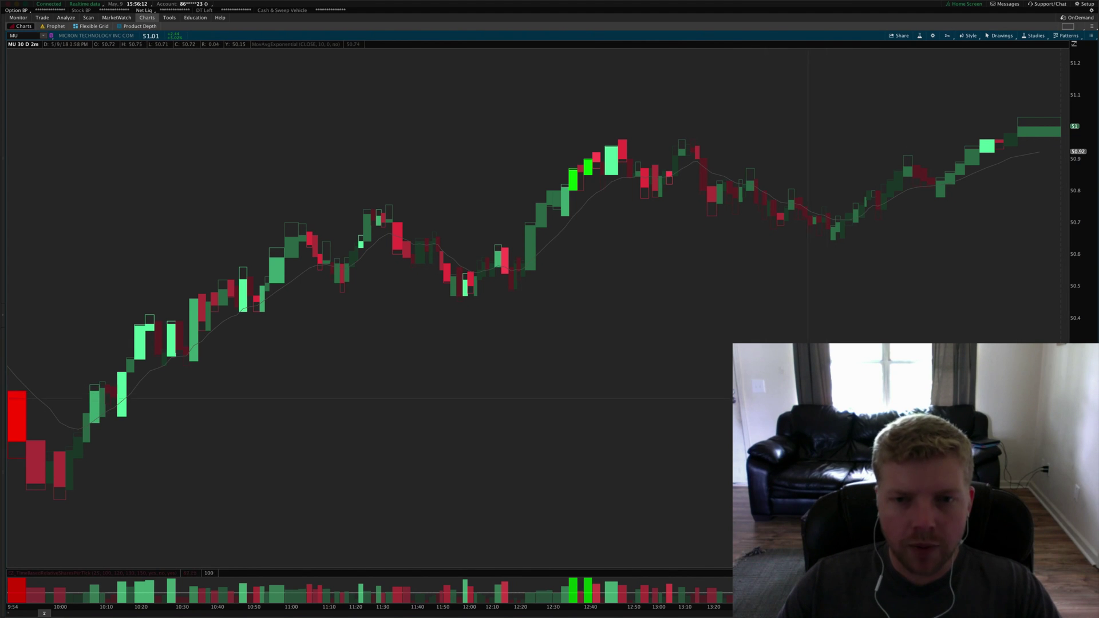
pyautogui.press('super+Tab')
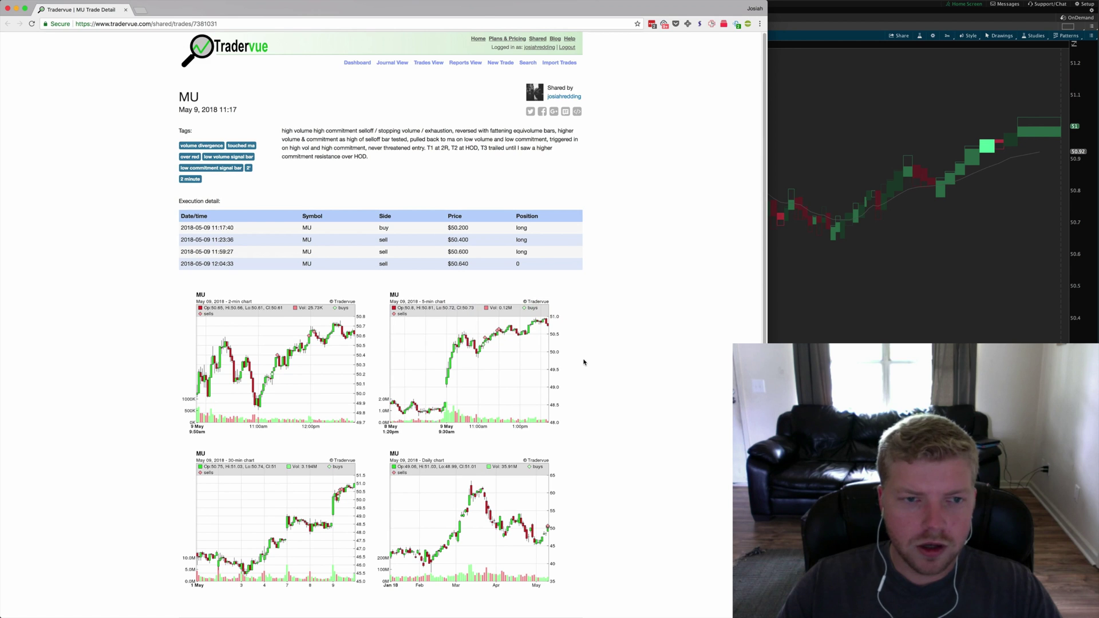
pyautogui.scroll(-3, 584, 362)
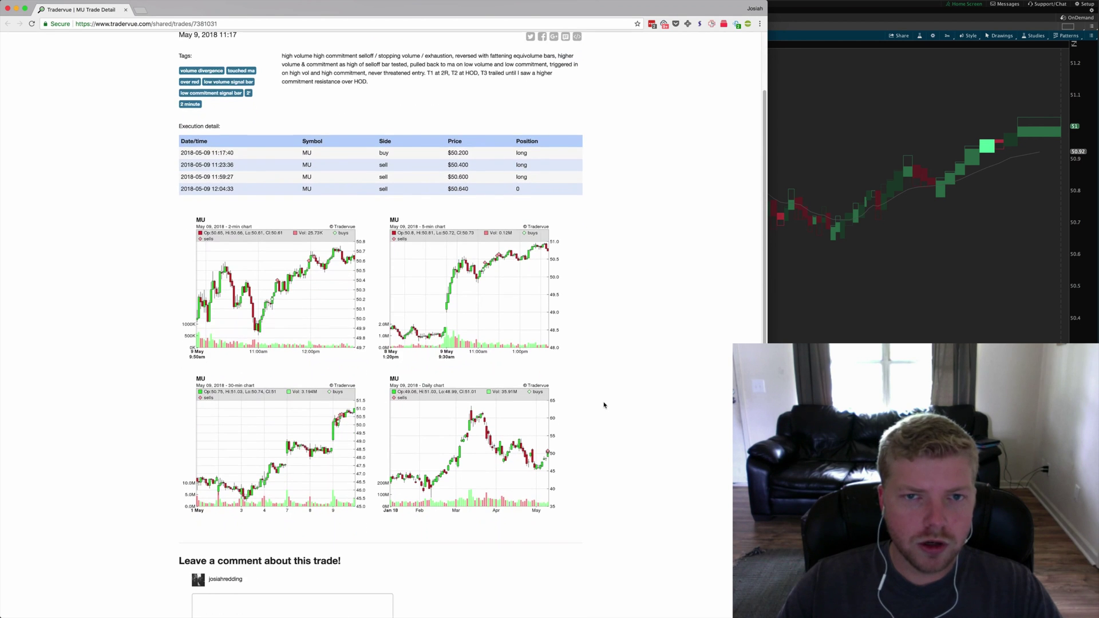
pyautogui.scroll(-1, 604, 405)
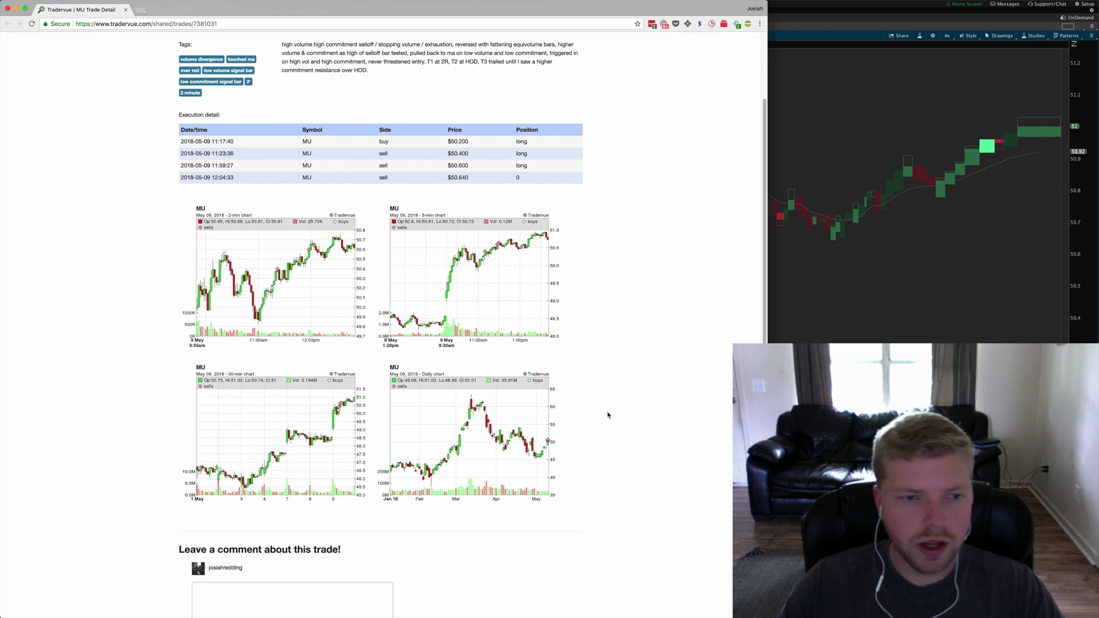
# Return to the thinkorswim MU 2-minute chart and scroll it back to the previous day's afternoon
pyautogui.press('super+Tab')
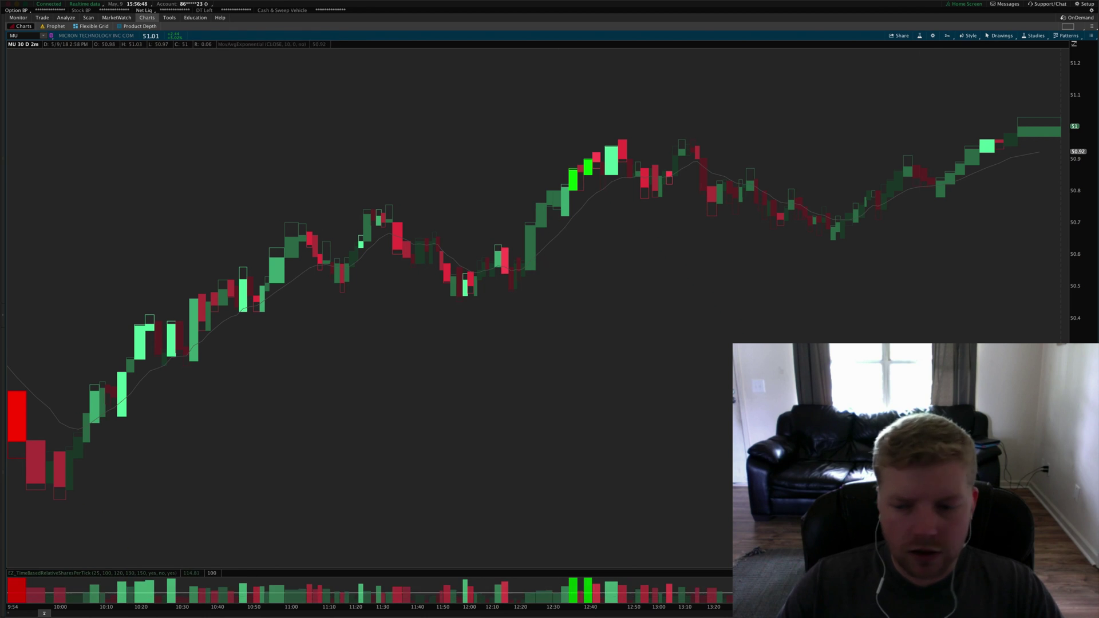
pyautogui.scroll(1, 931, 512)
pyautogui.scroll(10, 931, 511)
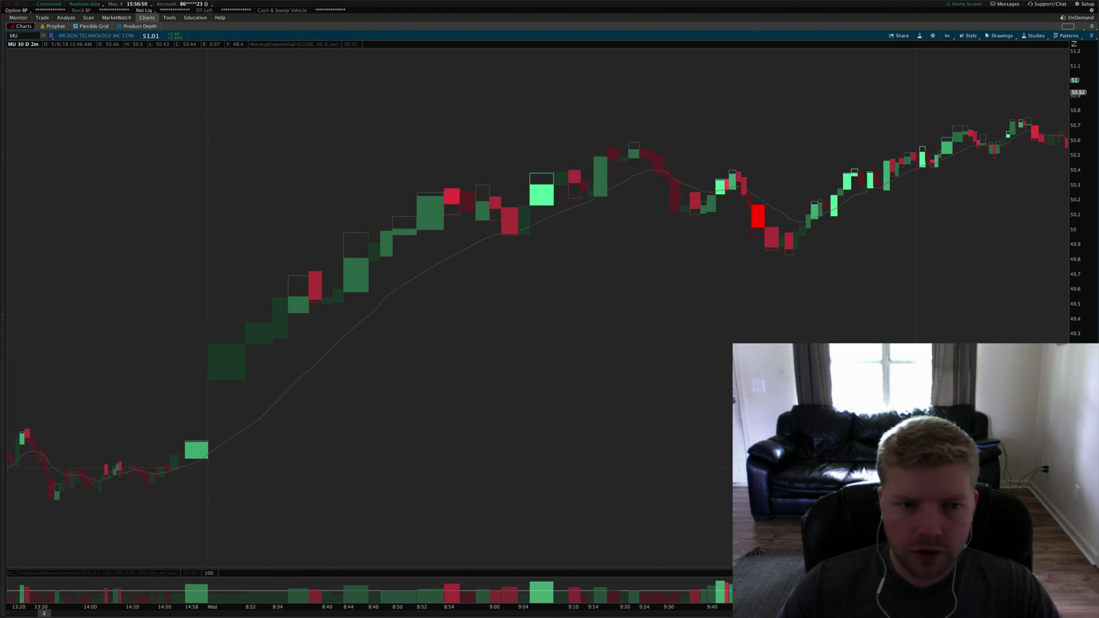
pyautogui.scroll(10, 666, 221)
pyautogui.scroll(-10, 666, 220)
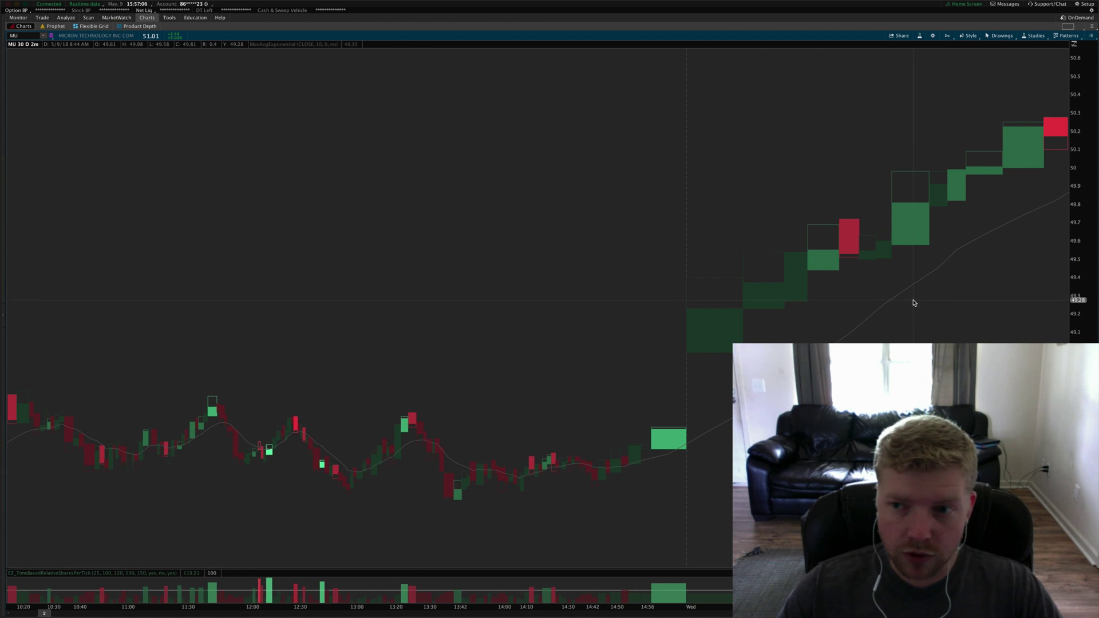
pyautogui.scroll(-2, 913, 301)
pyautogui.scroll(-1, 913, 305)
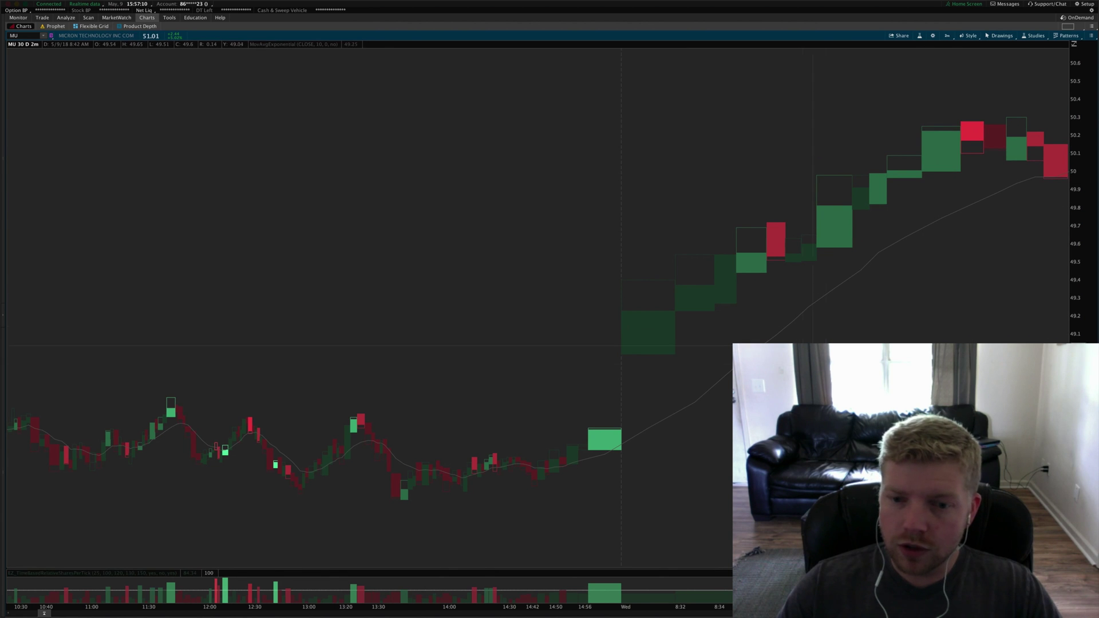
pyautogui.scroll(-1, 829, 451)
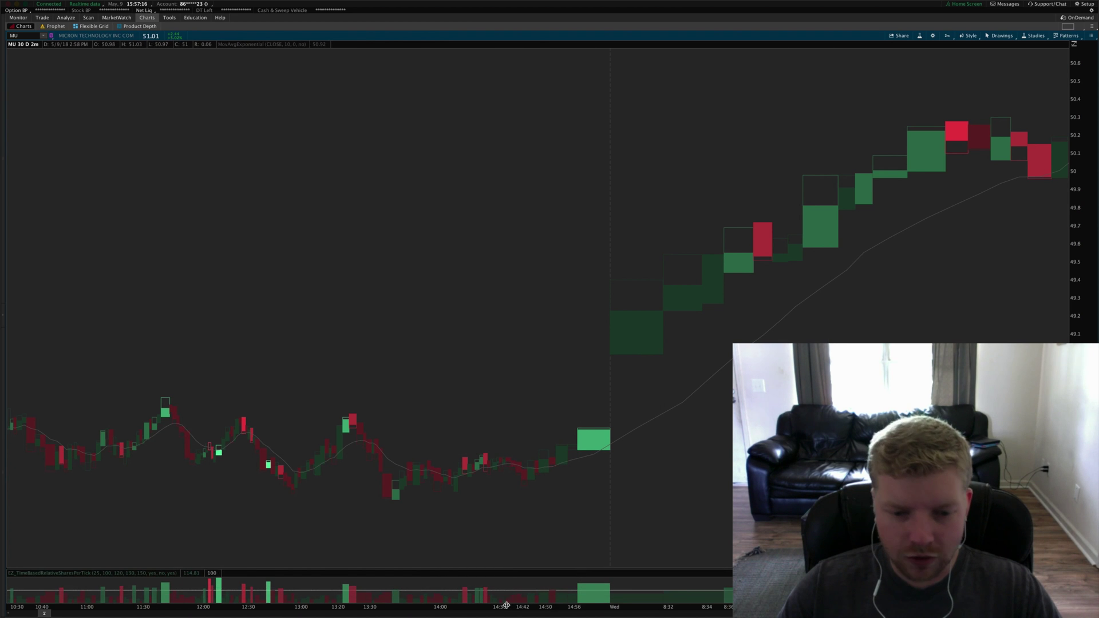
# Compress the time axis and advance the MU chart through Wednesday's gap-up open
pyautogui.moveTo(498, 605); pyautogui.dragTo(571, 606)
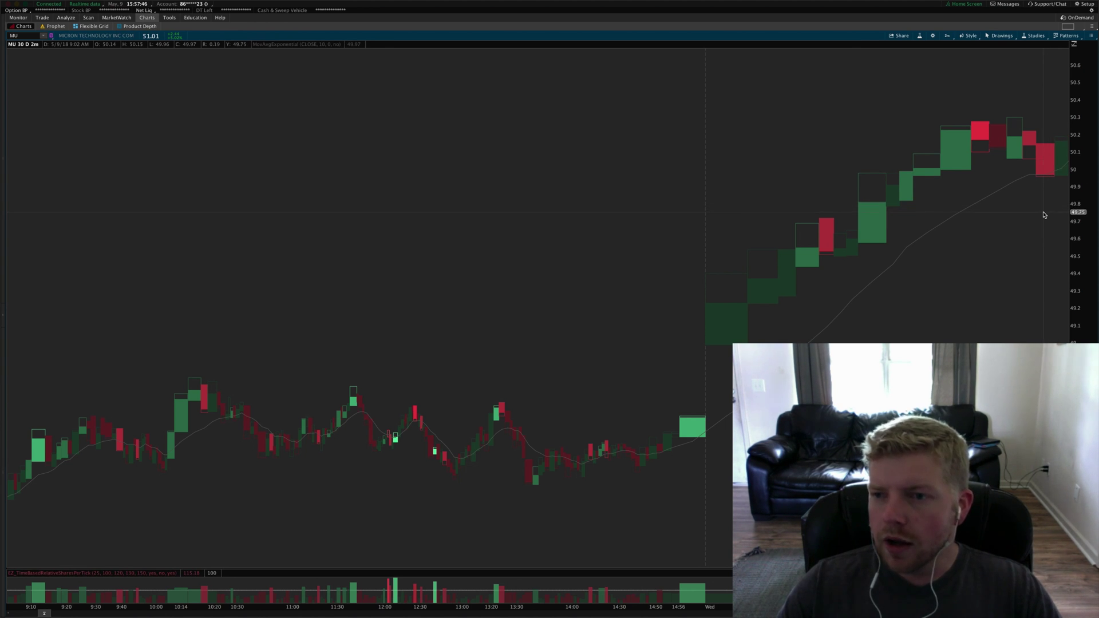
pyautogui.scroll(-1, 1044, 215)
pyautogui.scroll(-2, 1044, 215)
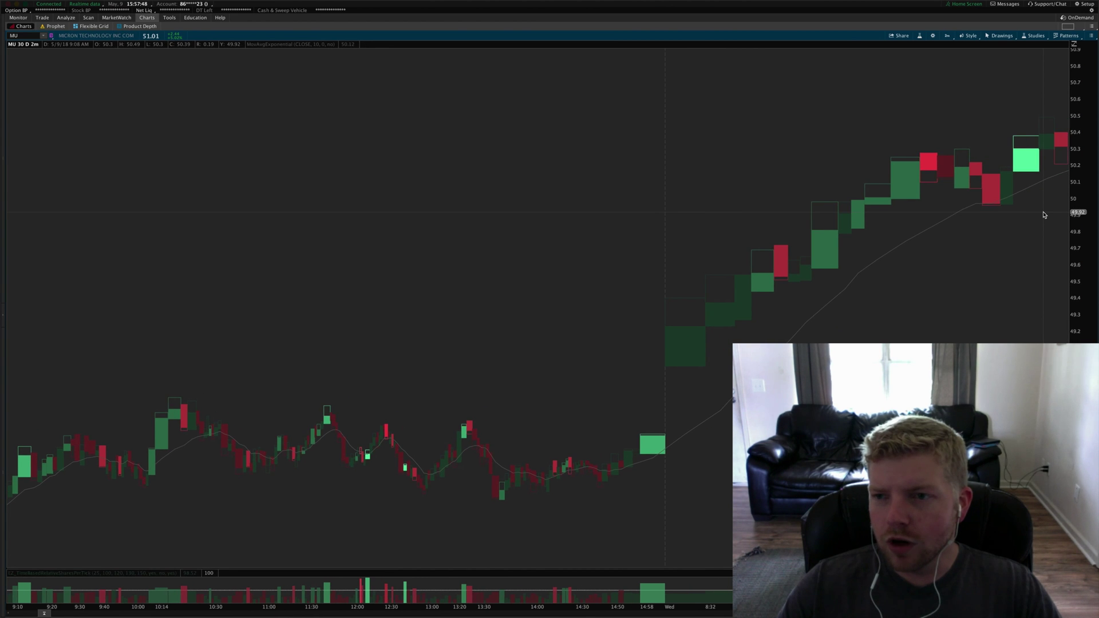
pyautogui.scroll(-5, 1044, 216)
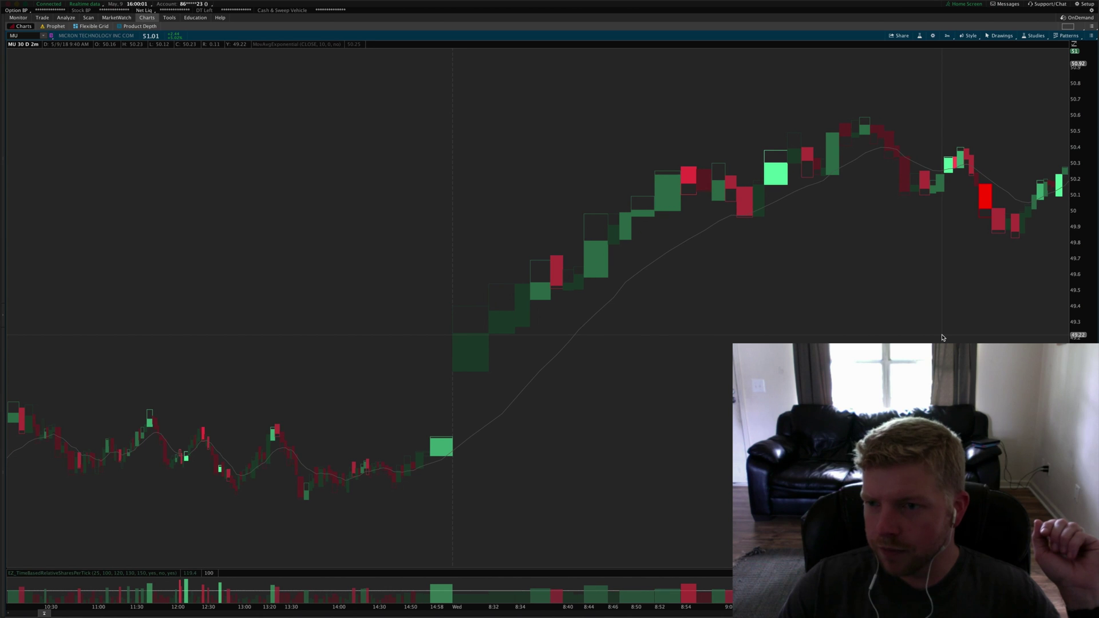
# Advance the MU chart past the big red bar to show the bounce back to about 50.6–50.7
pyautogui.scroll(-4, 943, 337)
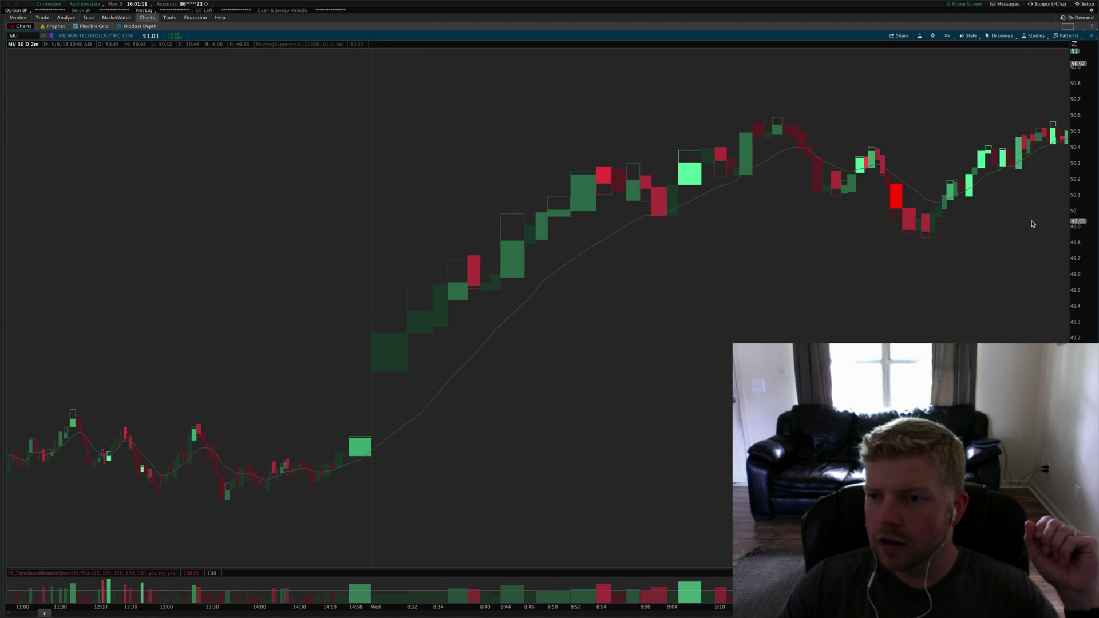
pyautogui.scroll(-3, 1033, 228)
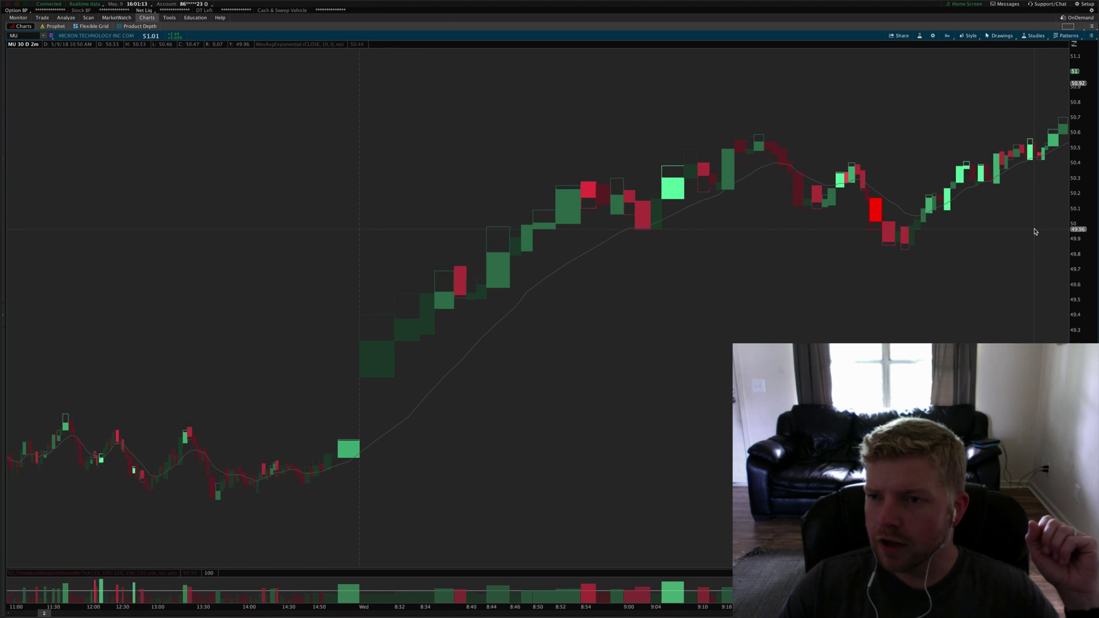
# Move the MU chart forward past the peak near 50.75 and its easing to about 50.5
pyautogui.scroll(-1, 1039, 238)
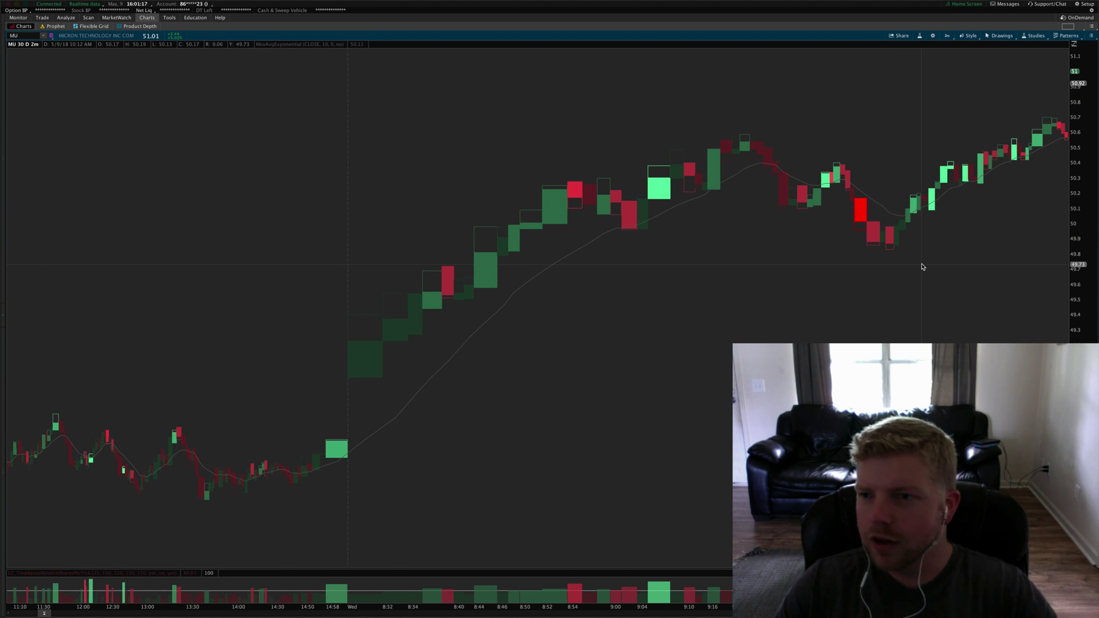
pyautogui.scroll(-1, 921, 267)
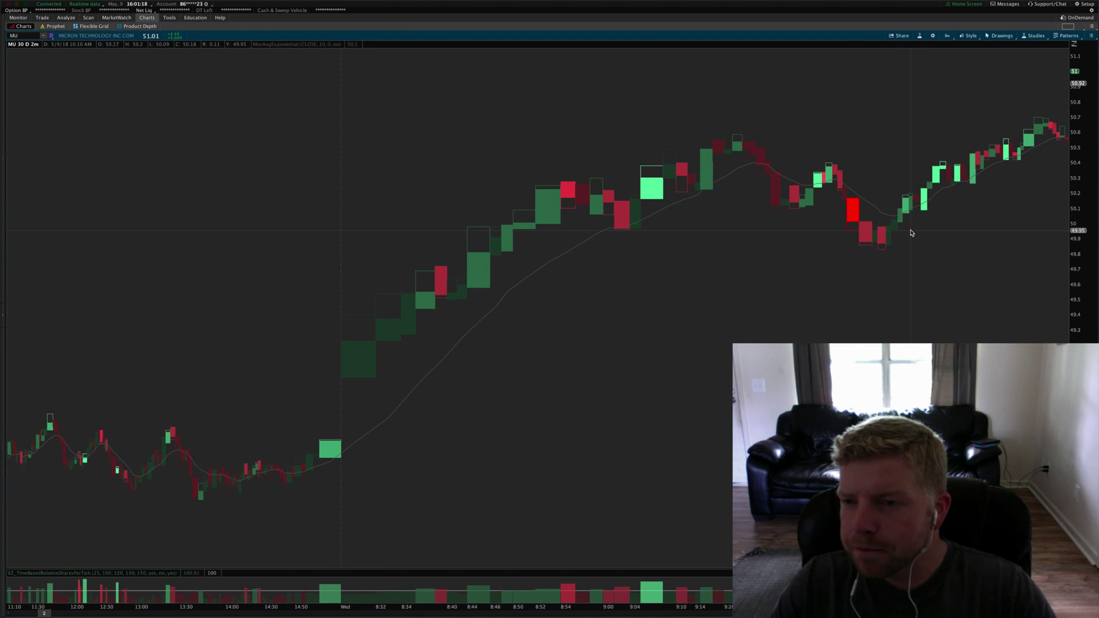
pyautogui.scroll(-1, 911, 231)
pyautogui.scroll(-2, 962, 212)
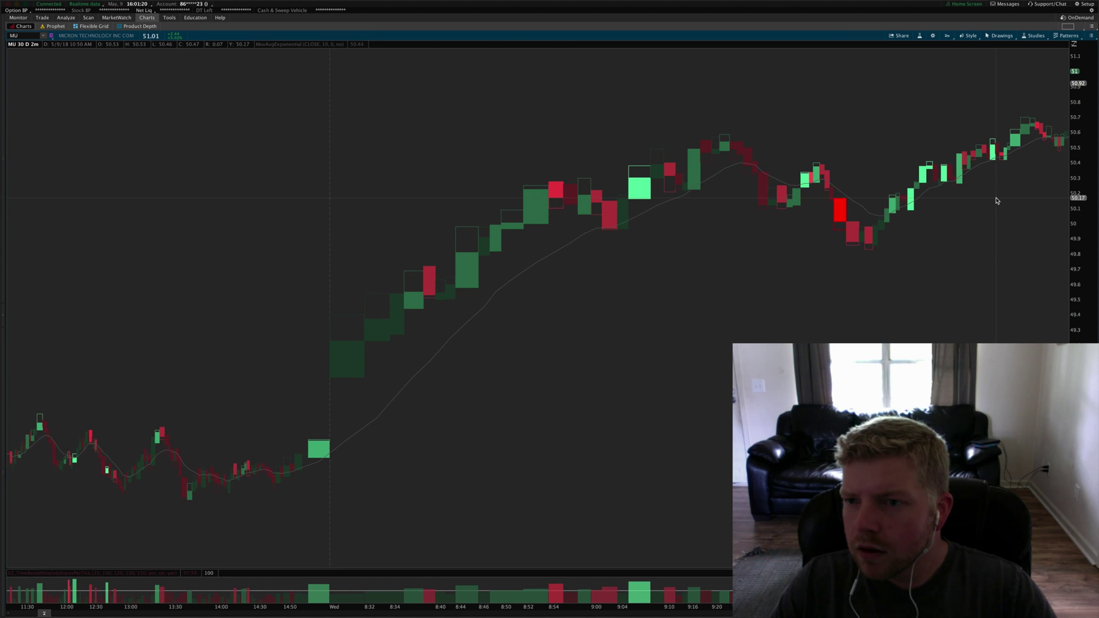
pyautogui.scroll(-2, 996, 201)
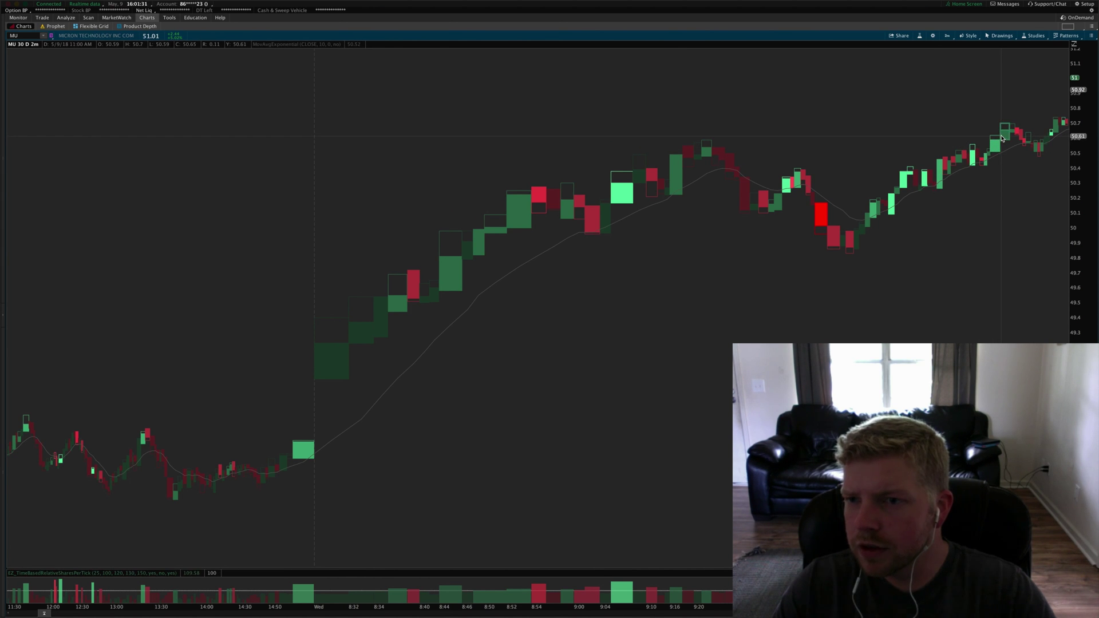
pyautogui.scroll(-2, 1008, 301)
pyautogui.scroll(-2, 1008, 301)
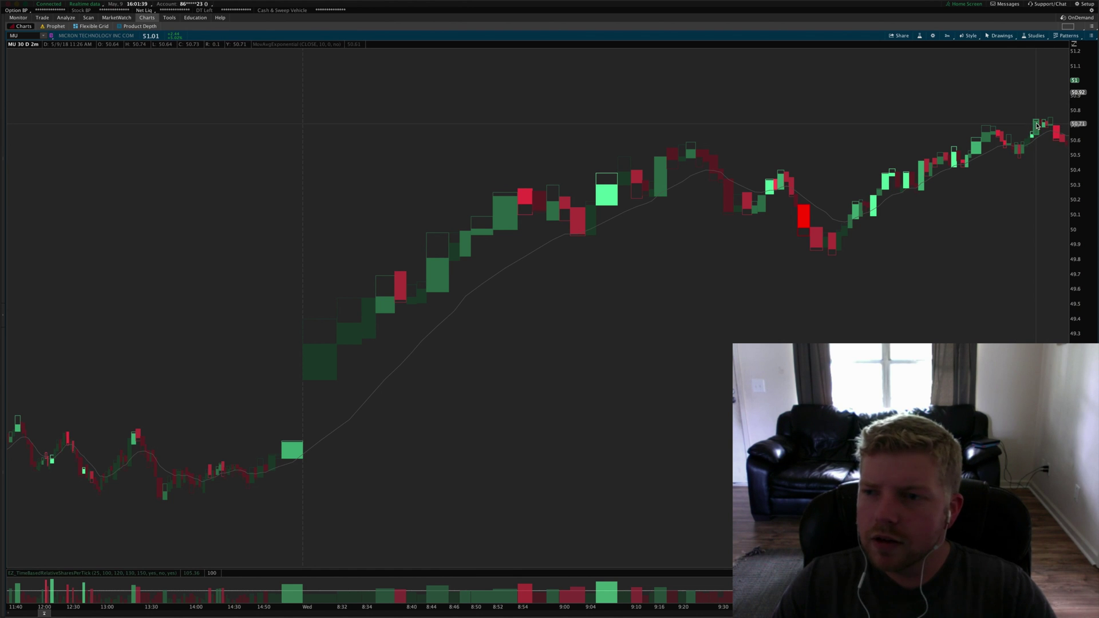
pyautogui.scroll(-4, 1007, 160)
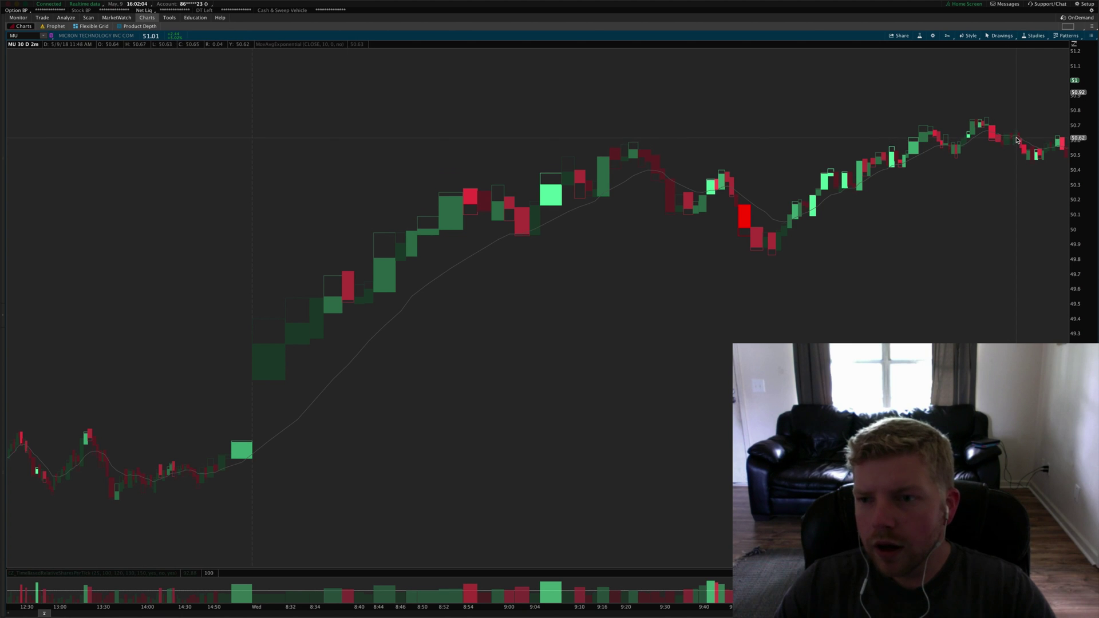
# Zoom into the 11:16–11:58 bars, then pan back to the early-morning 8:32–10:10 range
pyautogui.moveTo(955, 220); pyautogui.dragTo(1068, 221)
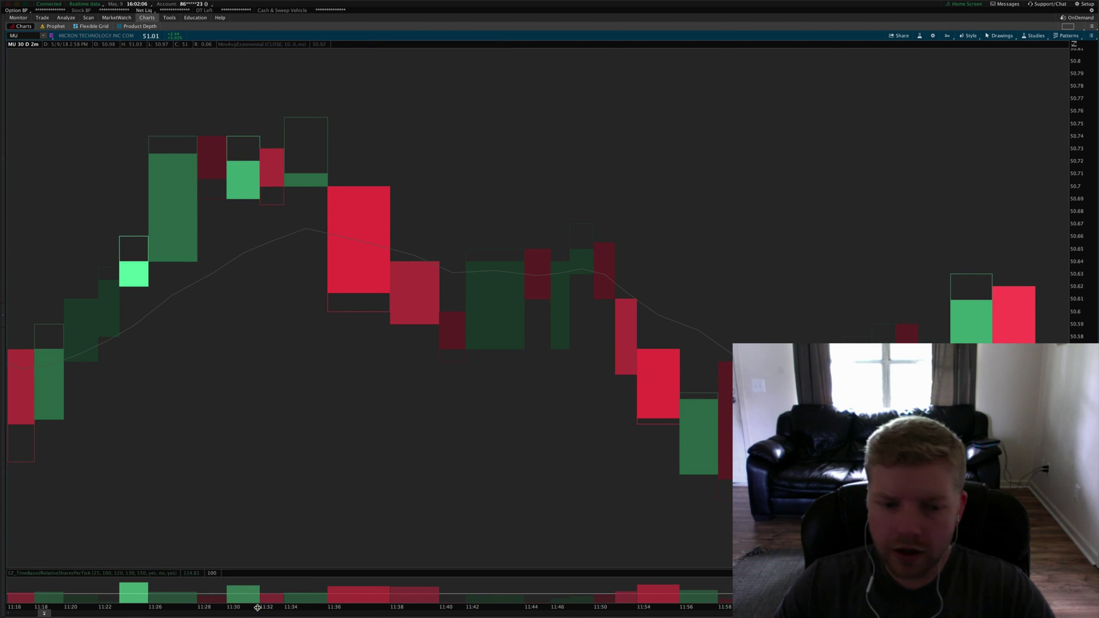
pyautogui.scroll(-3, 241, 613)
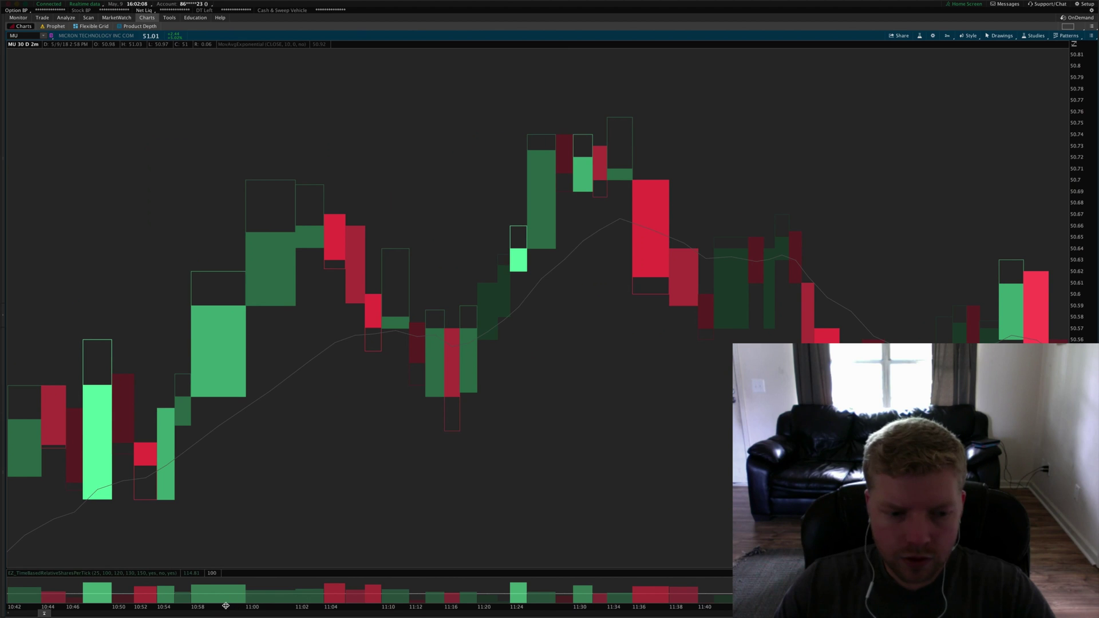
pyautogui.scroll(-5, 241, 606)
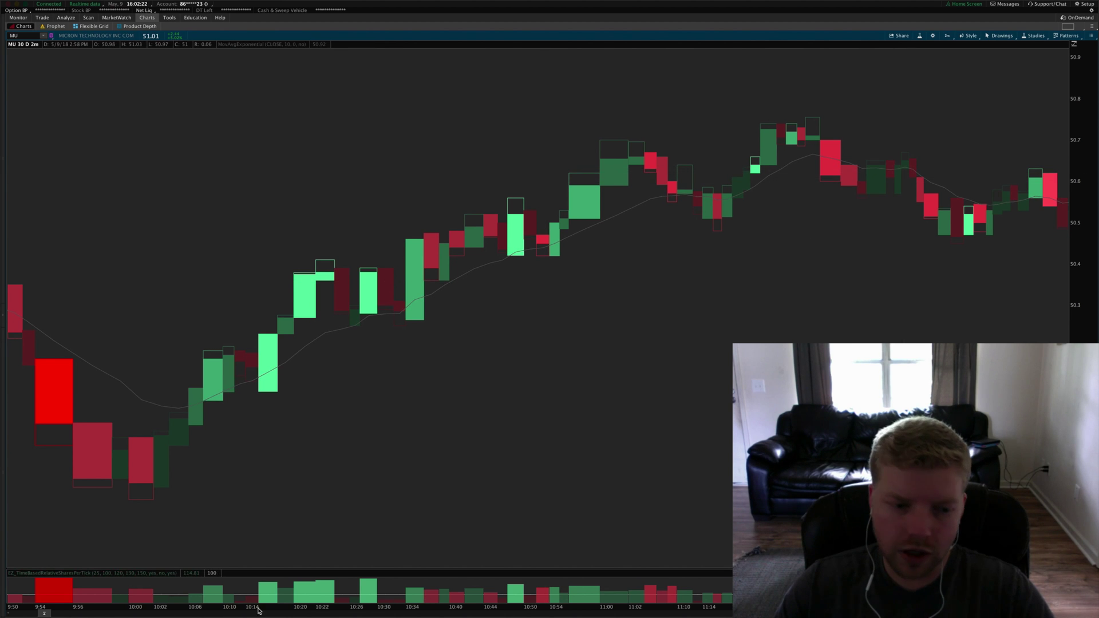
pyautogui.moveTo(230, 607); pyautogui.dragTo(284, 601)
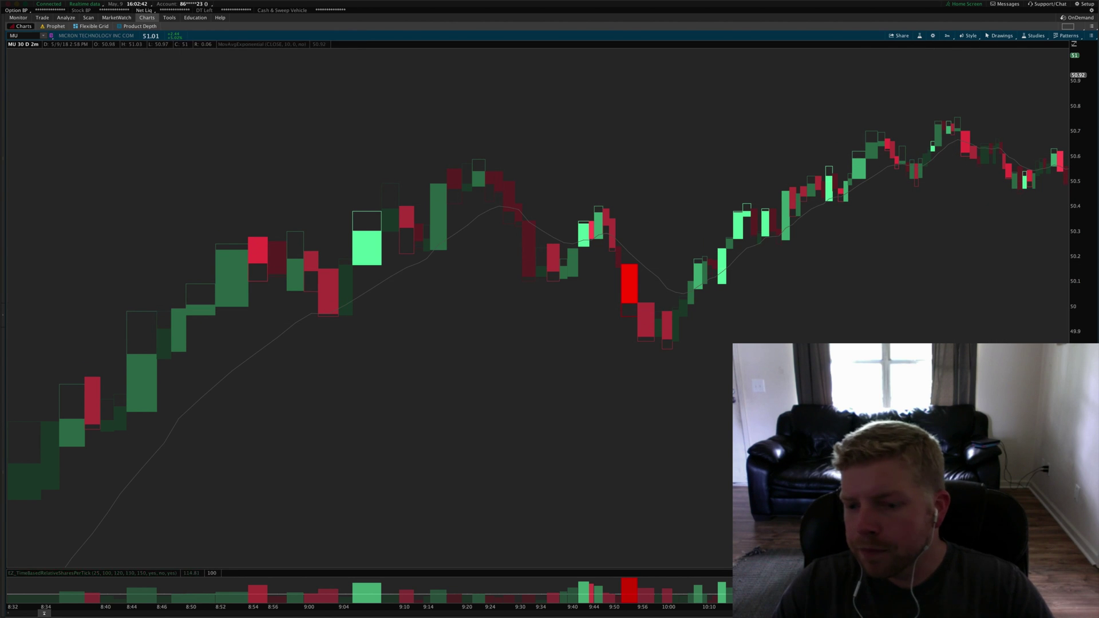
# Frame the MU chart from the prior afternoon's climb near 49.5 through the 9:54 sell-off and rebound
pyautogui.scroll(2, 964, 294)
pyautogui.scroll(-5, 996, 247)
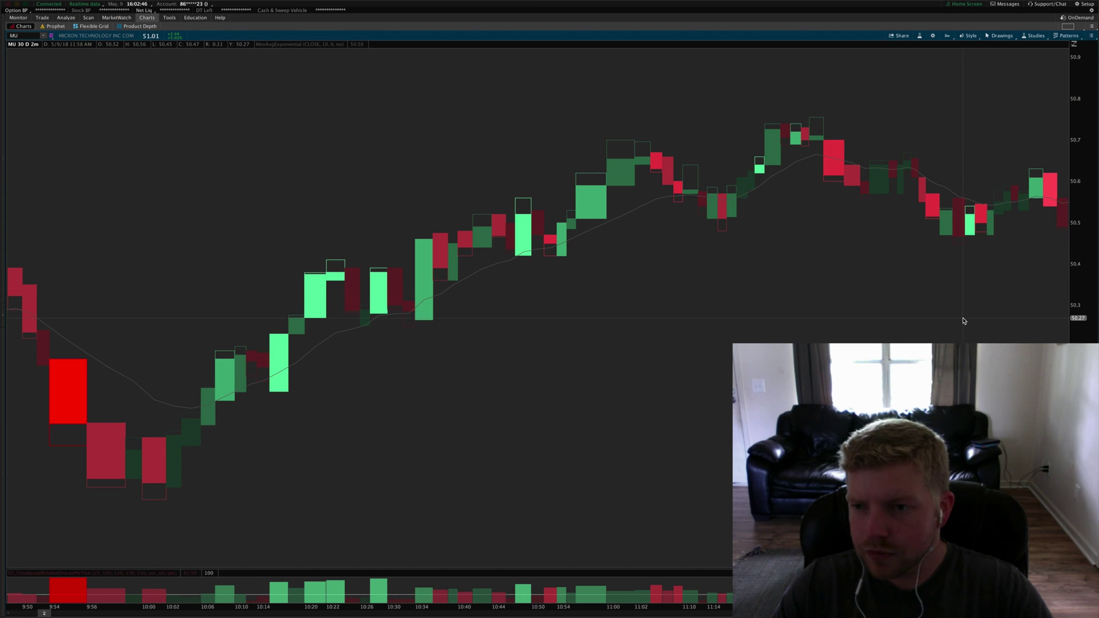
pyautogui.scroll(-2, 961, 323)
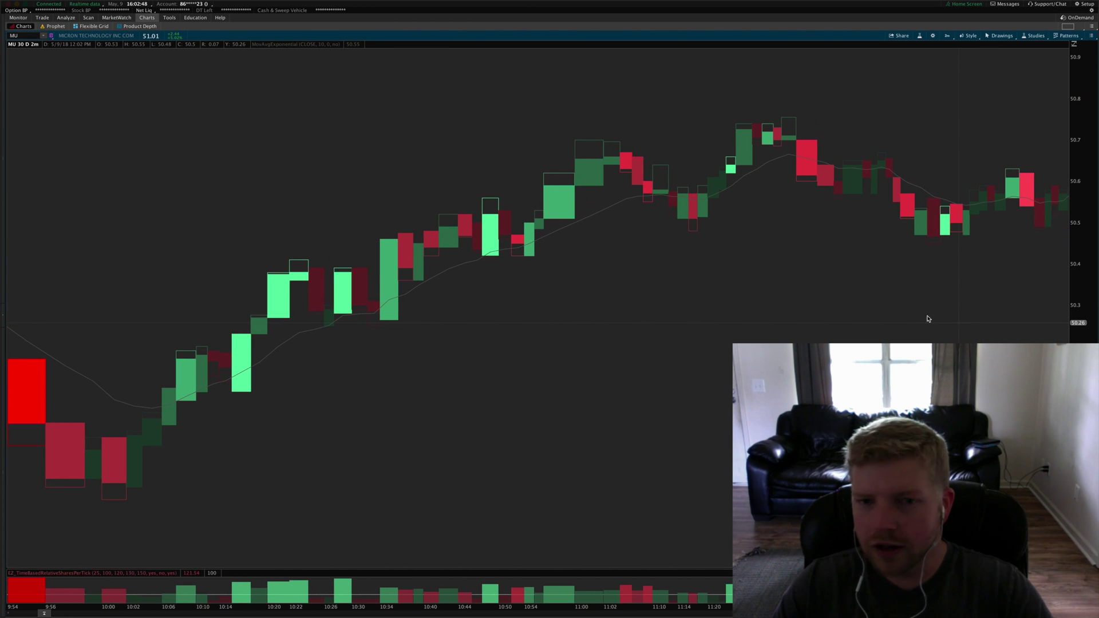
pyautogui.moveTo(148, 605); pyautogui.dragTo(176, 593)
pyautogui.scroll(-2, 757, 376)
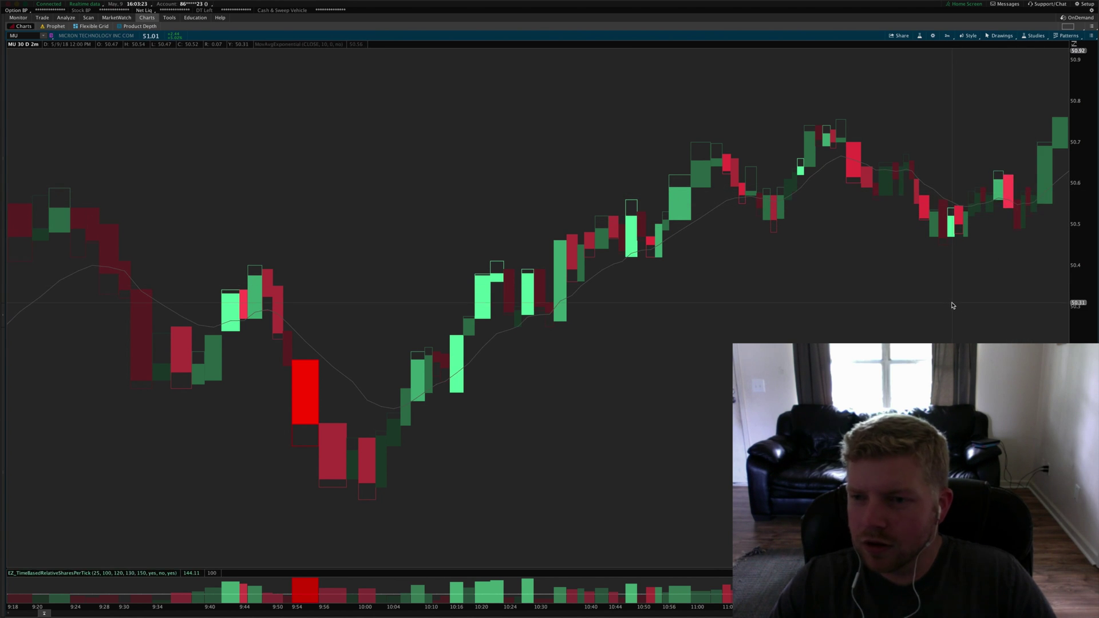
pyautogui.scroll(2, 952, 306)
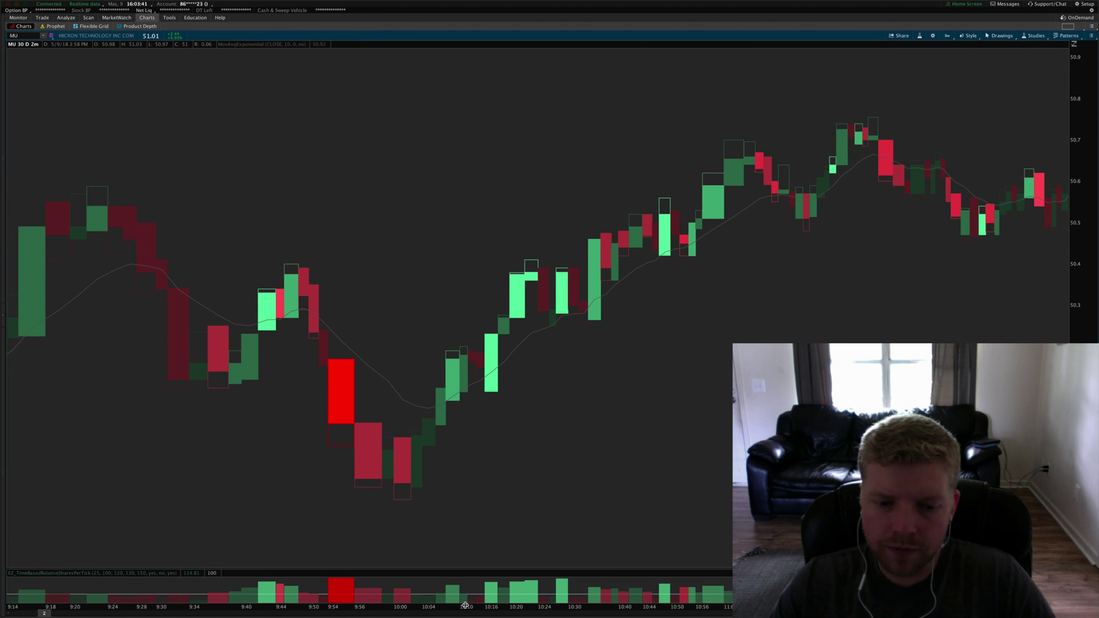
pyautogui.scroll(-5, 528, 589)
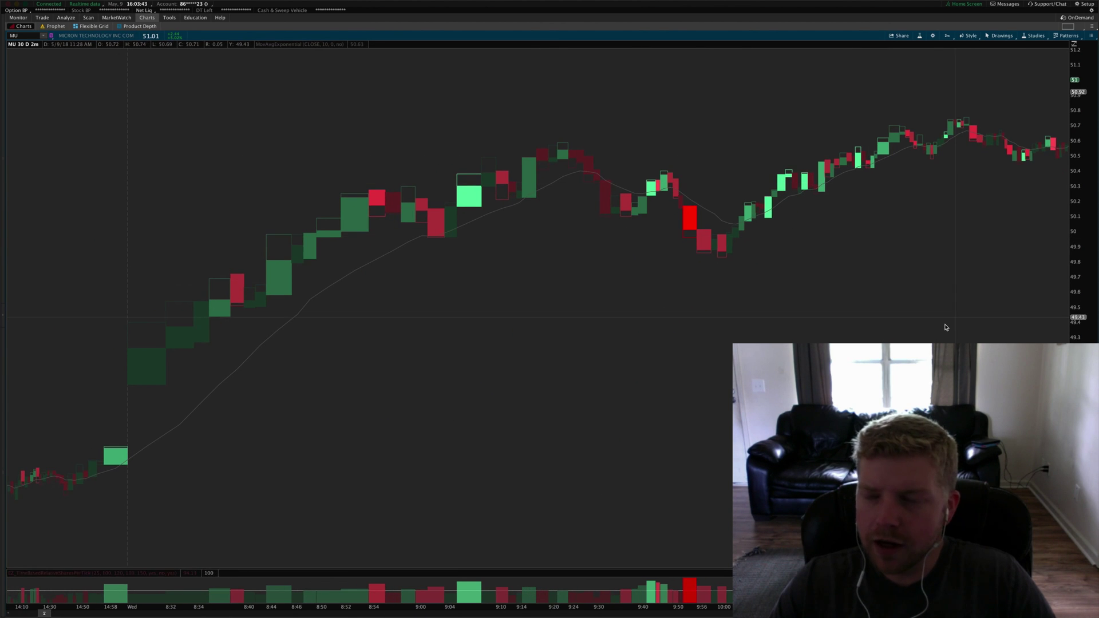
# Scroll the MU chart forward to the 10:06–12:10 bars, peaking near 50.95
pyautogui.scroll(-1, 942, 312)
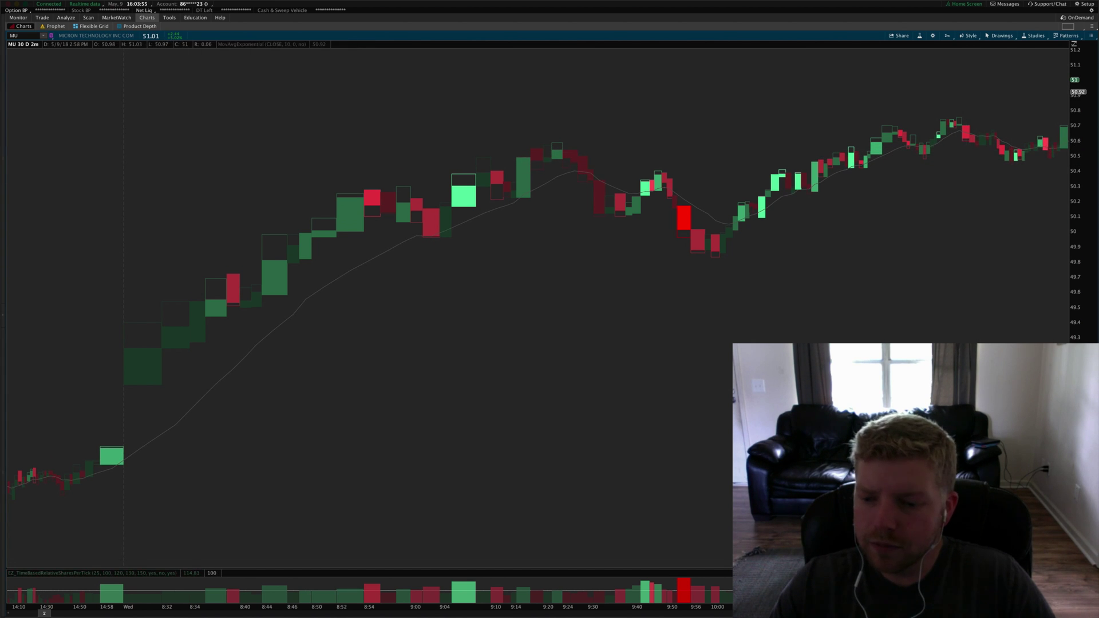
pyautogui.scroll(-1, 1049, 162)
pyautogui.scroll(3, 538, 304)
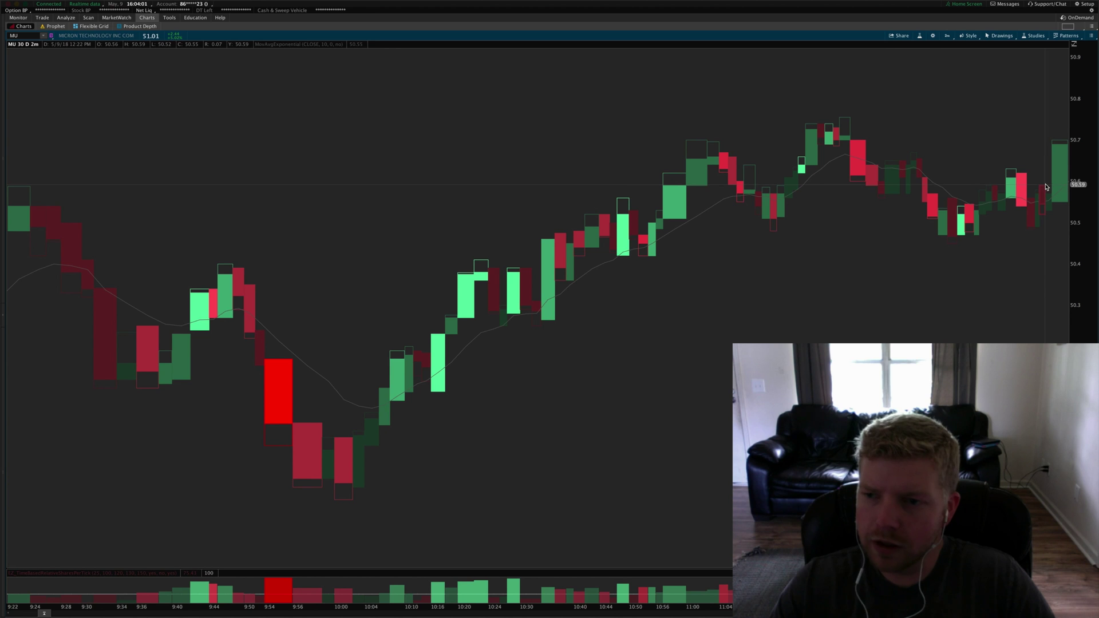
pyautogui.scroll(-5, 864, 331)
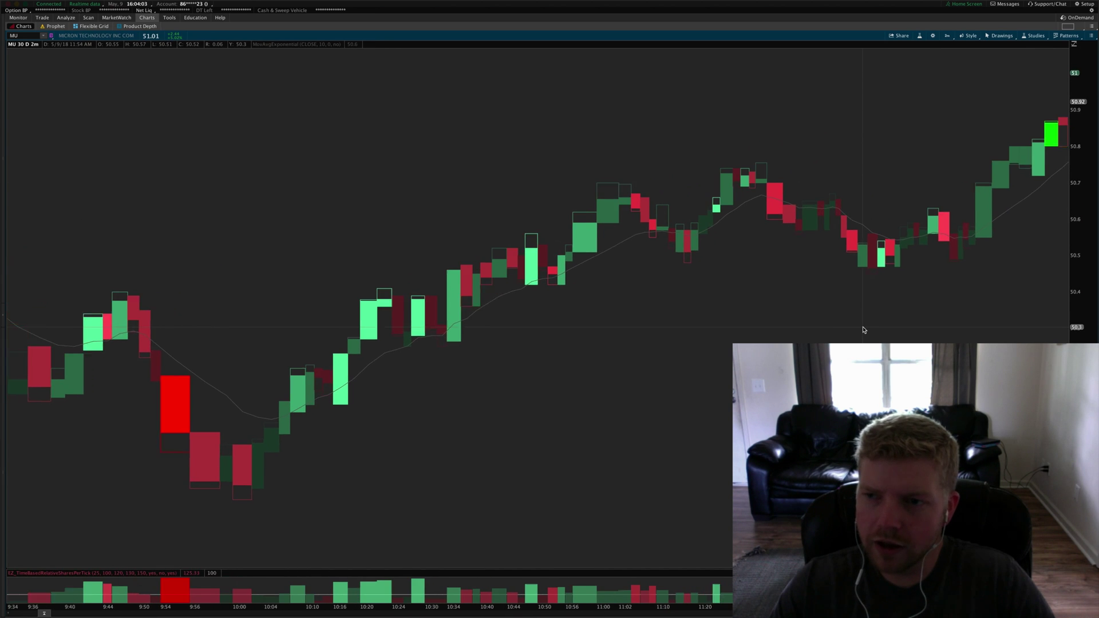
pyautogui.scroll(-5, 864, 330)
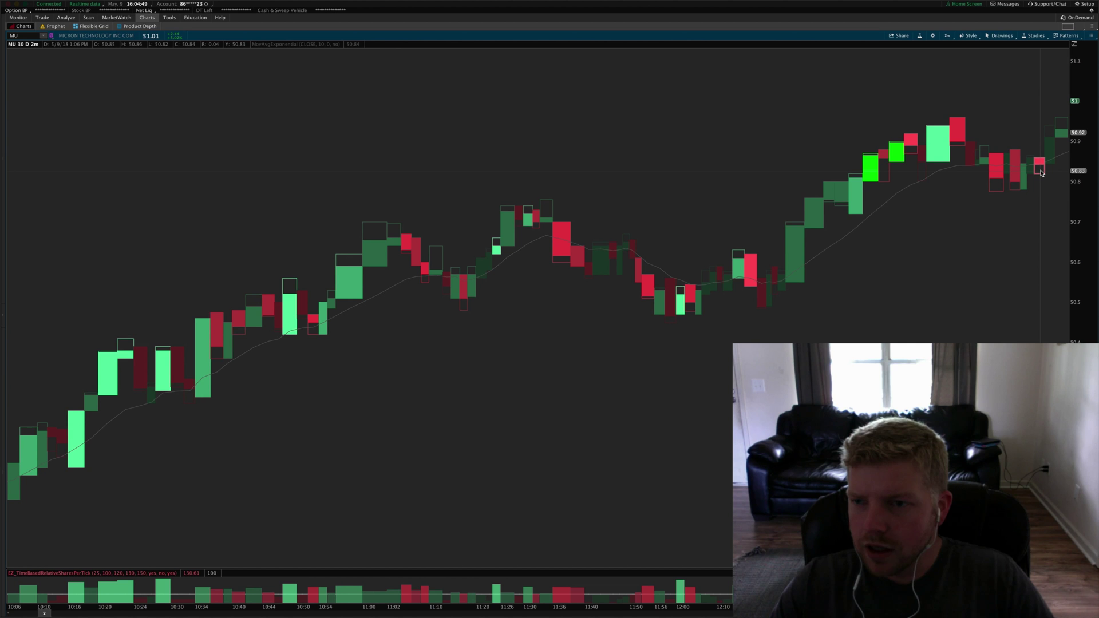
# Advance the MU chart past 11:10 and widen the time axis to fit more bars
pyautogui.scroll(-5, 1025, 208)
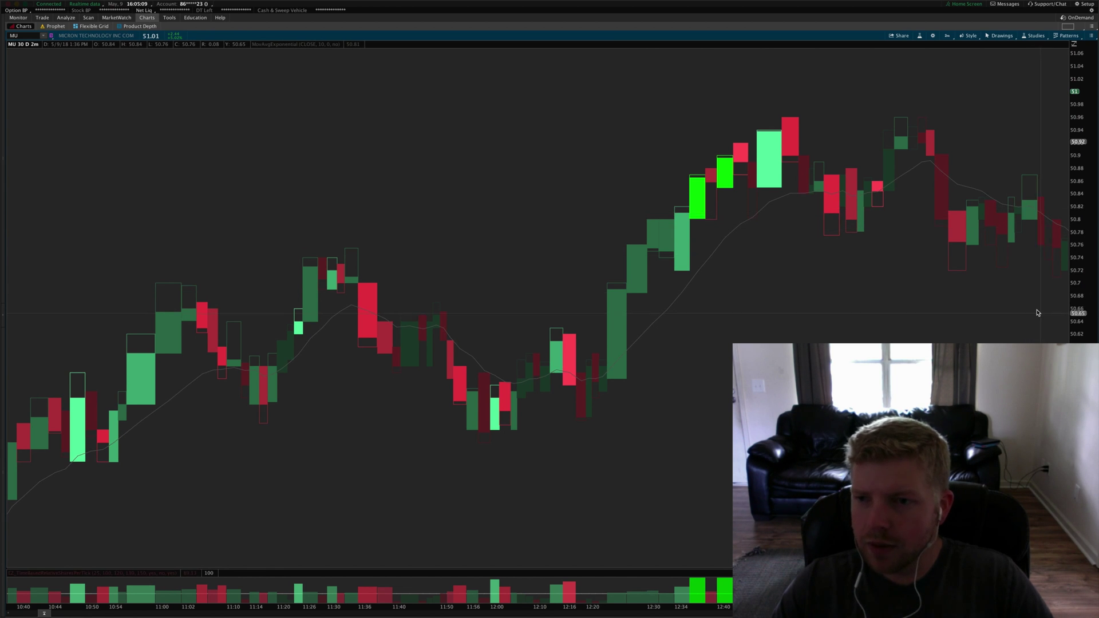
pyautogui.scroll(-5, 1035, 312)
pyautogui.scroll(-3, 1037, 309)
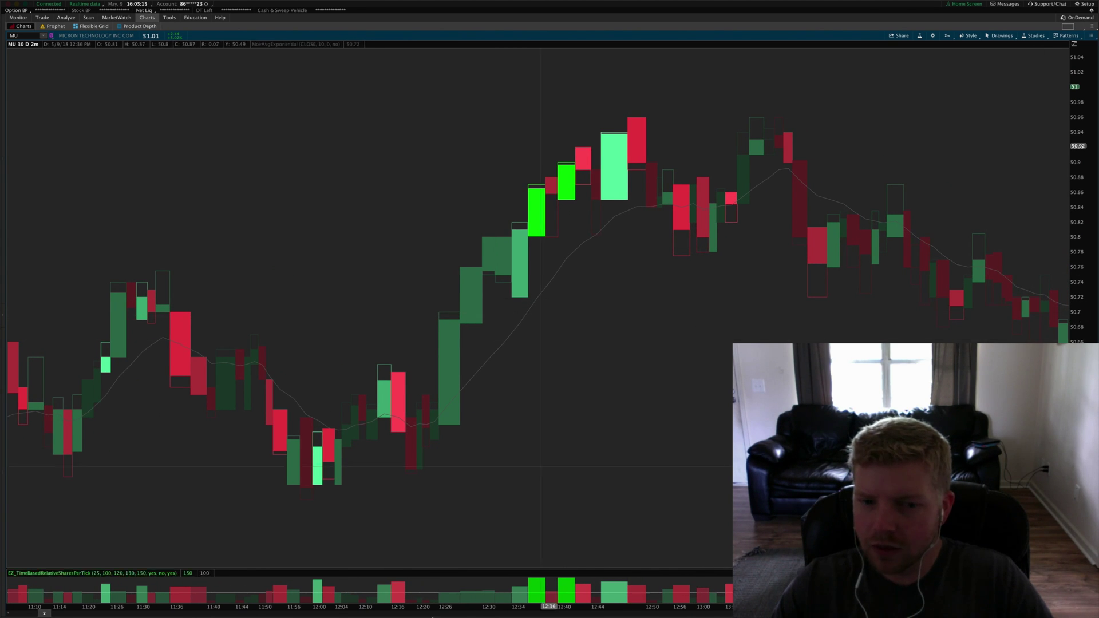
pyautogui.moveTo(323, 608); pyautogui.dragTo(362, 607)
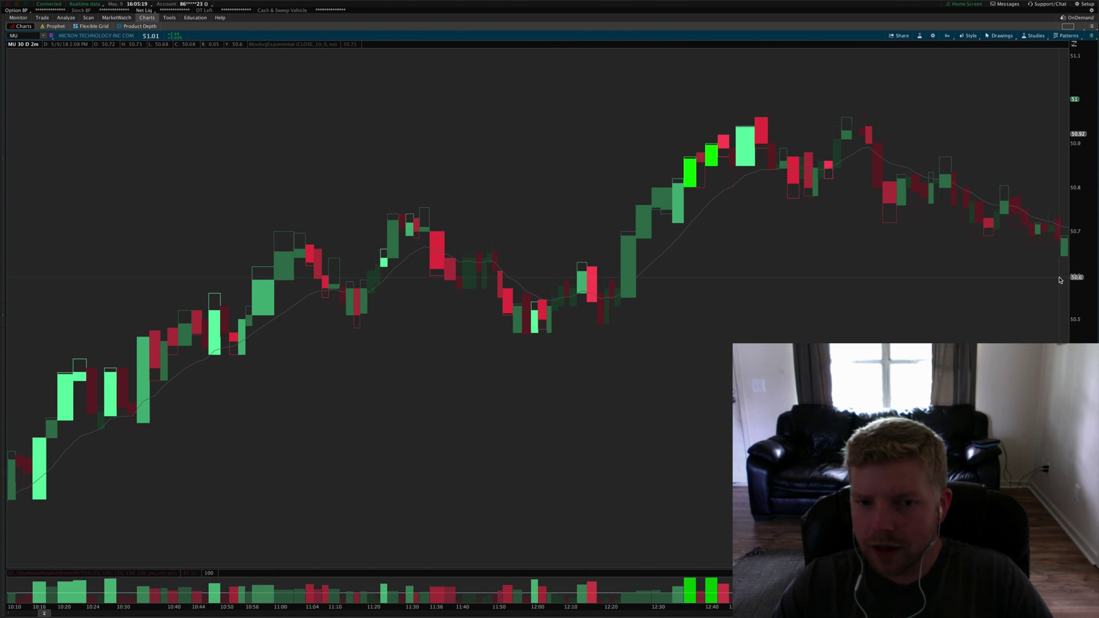
# Scroll through to about 14:00 and compress the axis to show the whole session up to 51.0
pyautogui.scroll(-5, 853, 319)
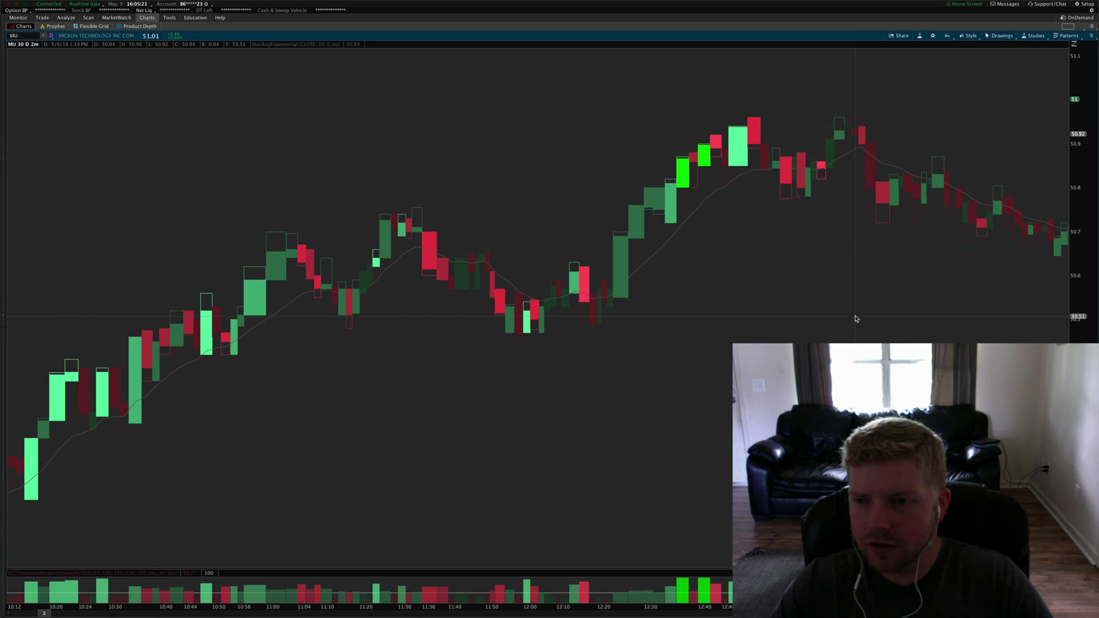
pyautogui.scroll(-1, 855, 319)
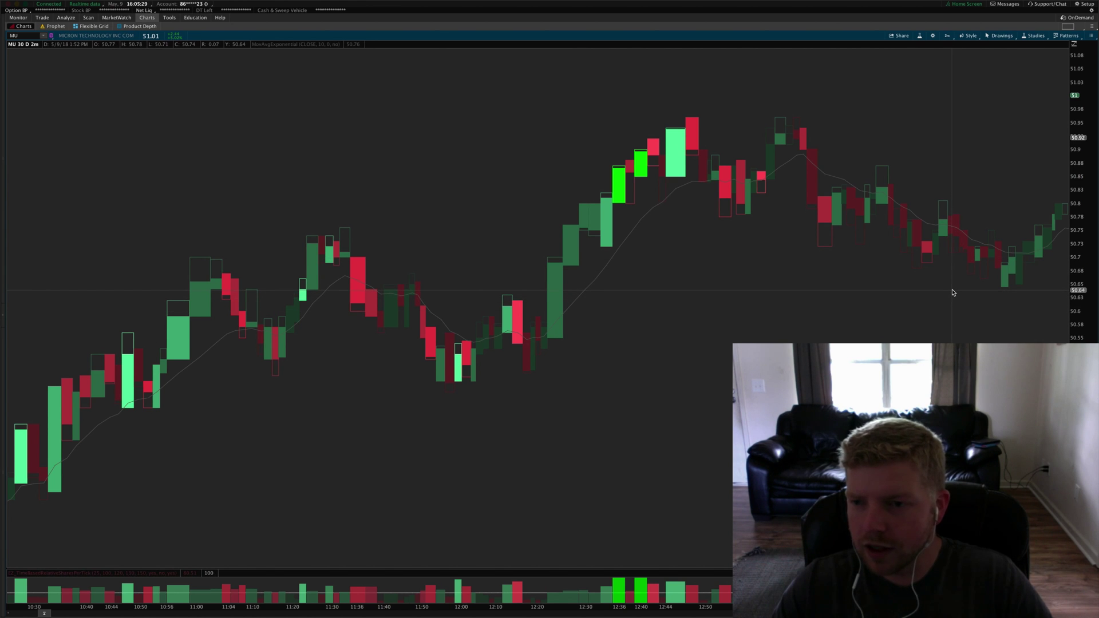
pyautogui.scroll(-2, 952, 293)
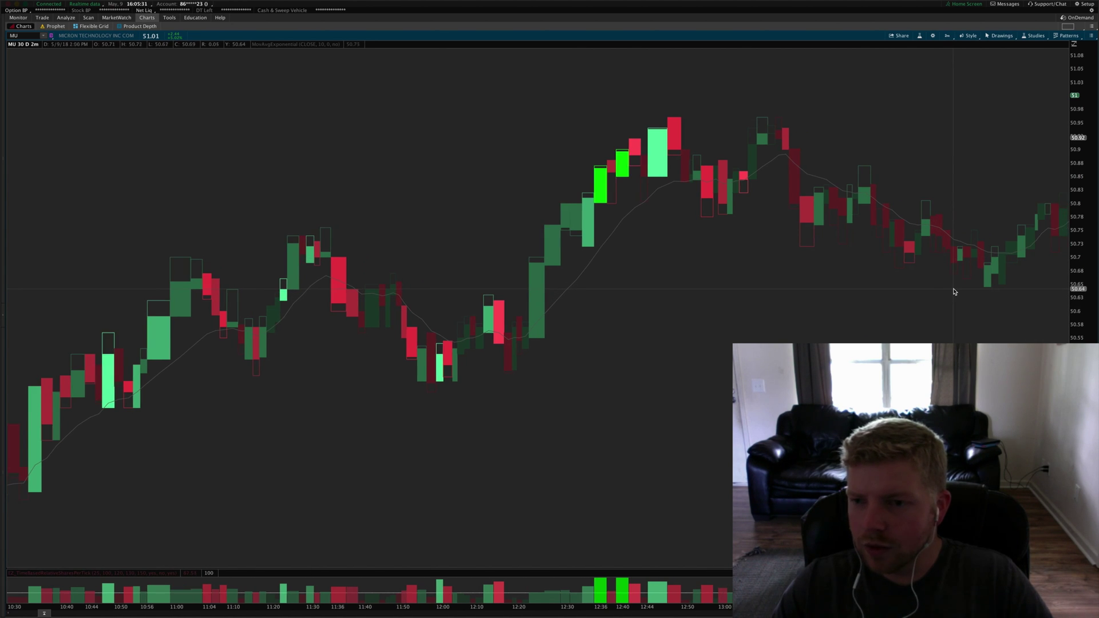
pyautogui.scroll(-4, 953, 292)
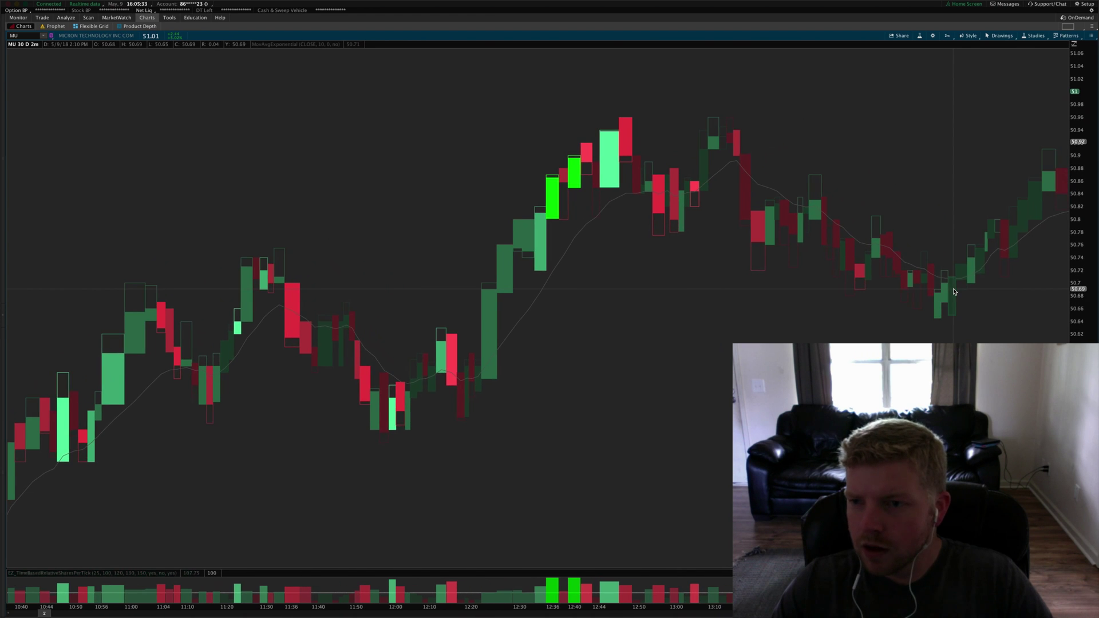
pyautogui.scroll(-2, 953, 292)
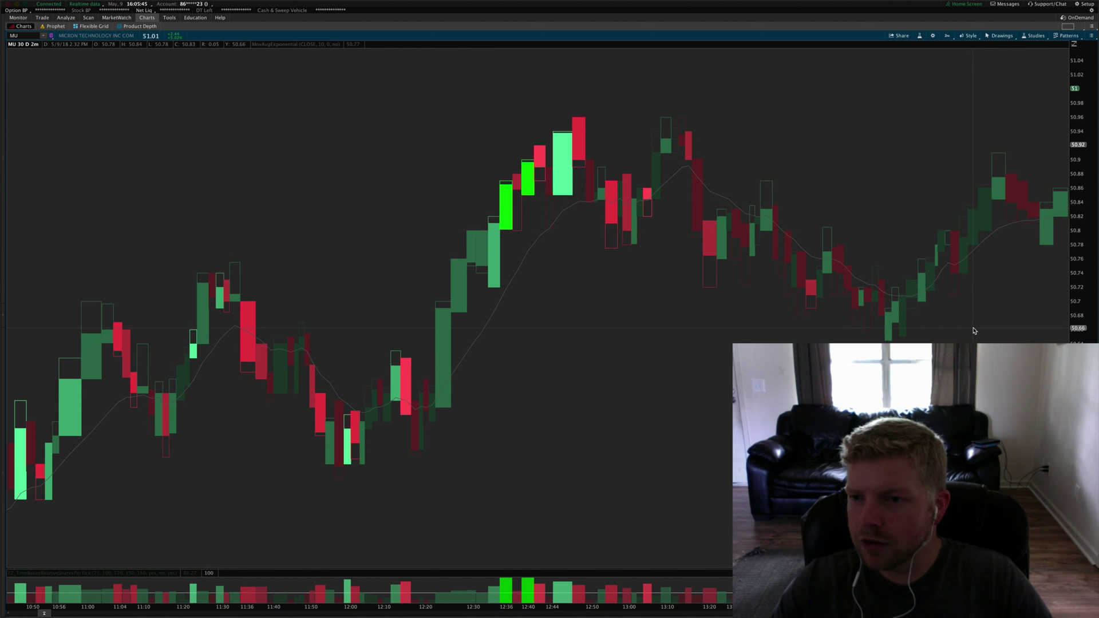
pyautogui.scroll(-2, 974, 329)
pyautogui.scroll(-3, 973, 330)
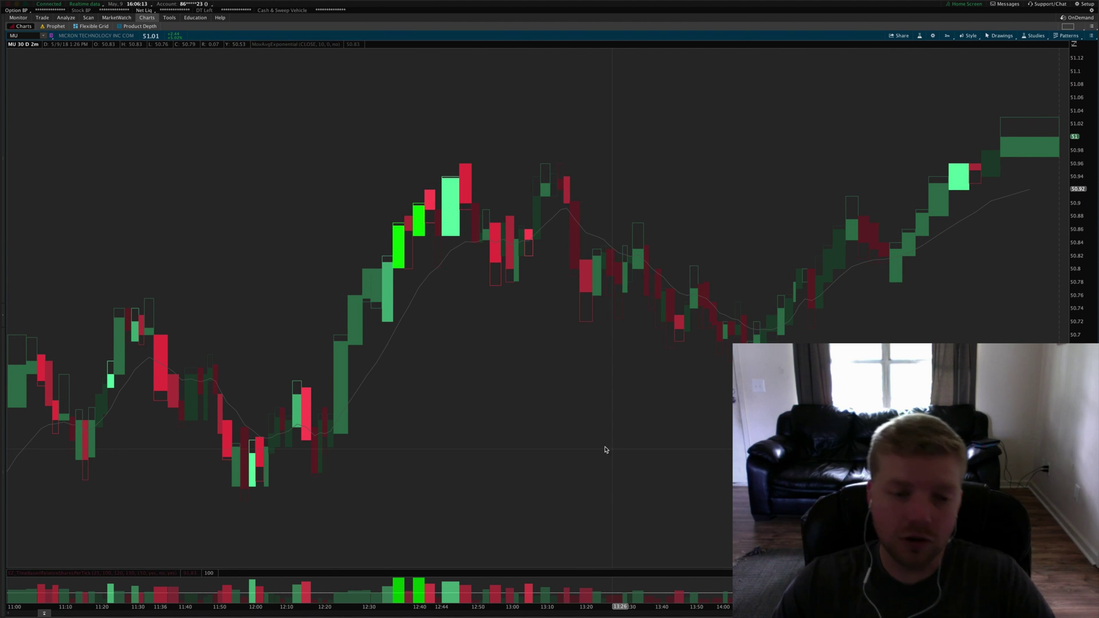
pyautogui.moveTo(406, 605); pyautogui.dragTo(499, 581)
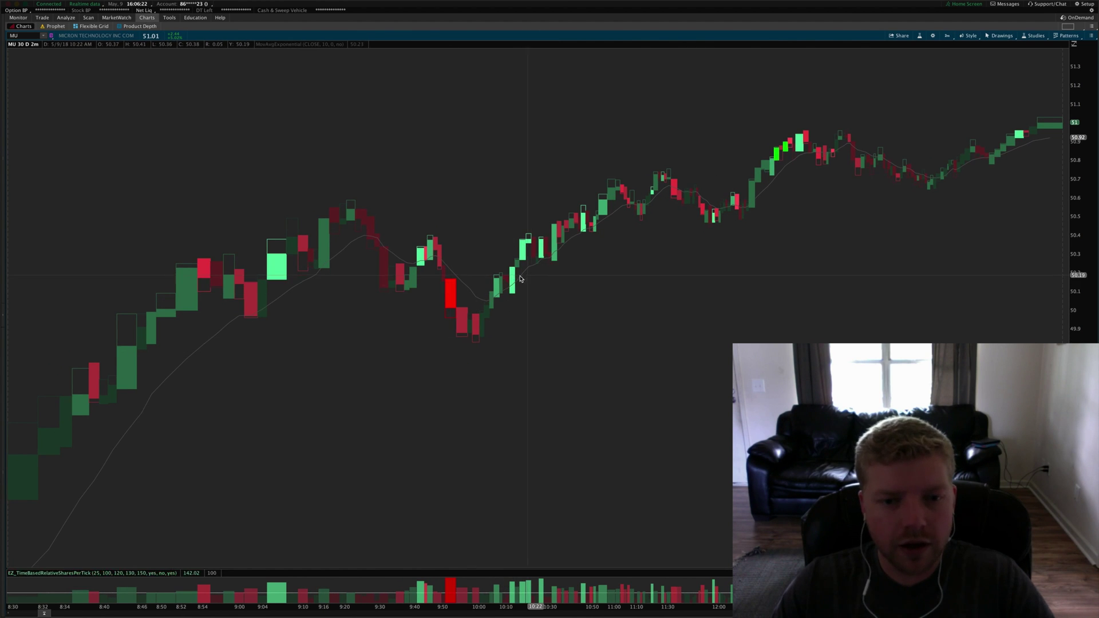